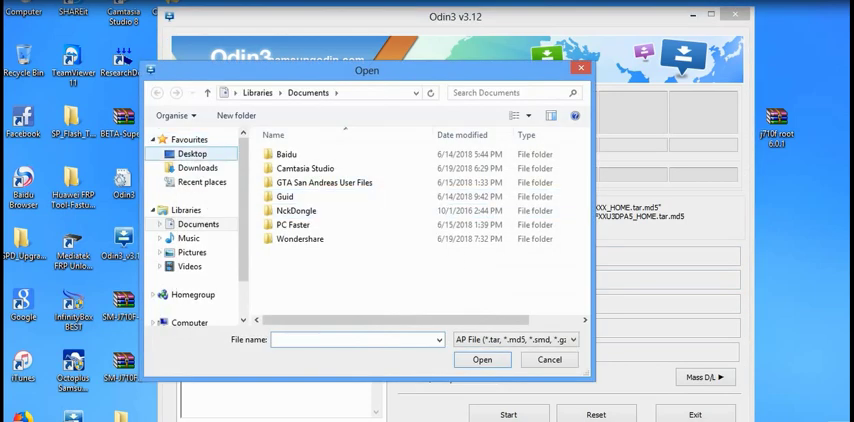
Load the CF-Auto-Root-j7xelte-j7xeltexx-smj710f .tar.md5 file from the Desktop into Odin3's AP slot
left_click(192, 153)
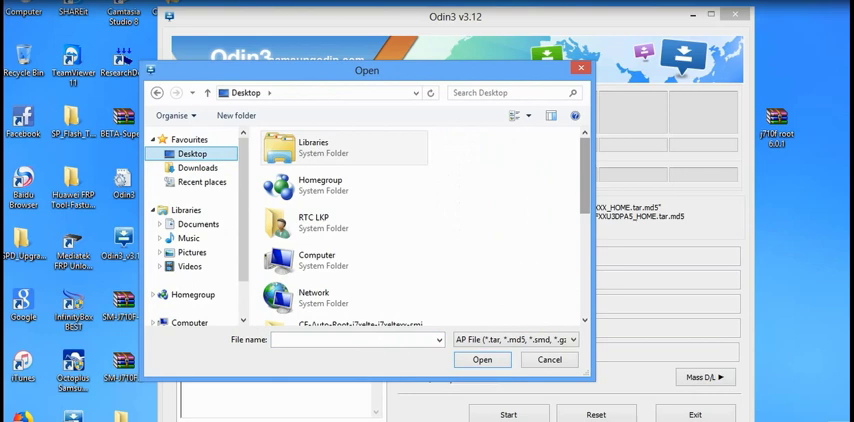
scroll(350, 230, "down", 3)
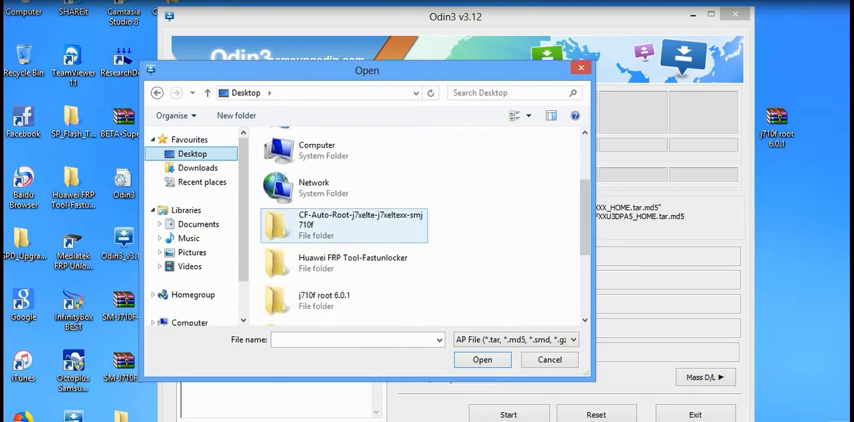
double_click(345, 225)
double_click(350, 154)
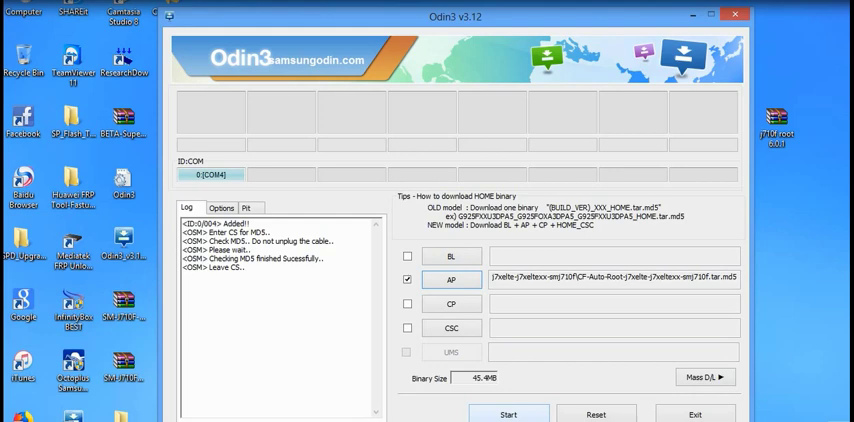
Flash the CF-Auto-Root package to the SM-J710F until Odin3 reports PASS!
left_click(508, 414)
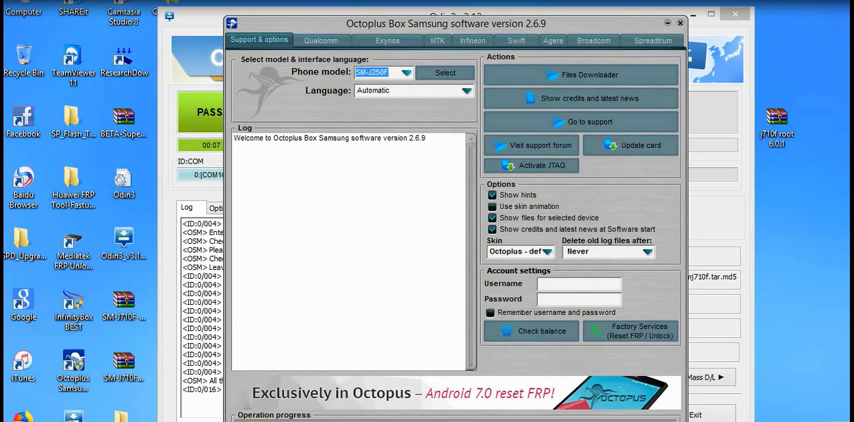
Bring up the Phone model dropdown list of supported Samsung models
left_click(405, 72)
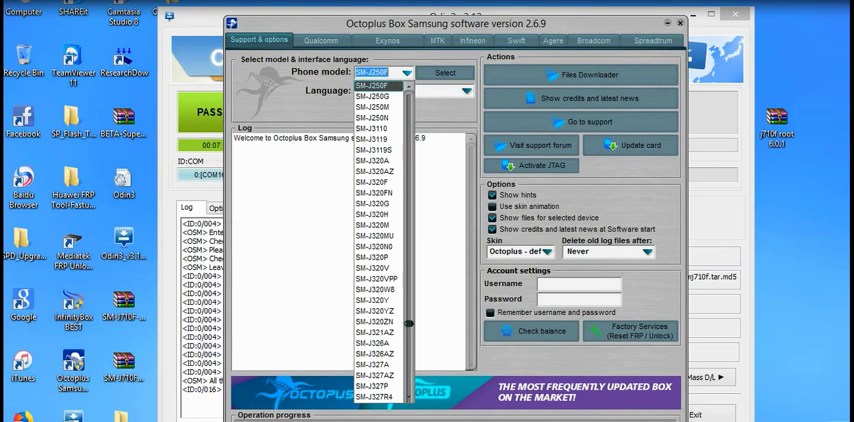
scroll(409, 322, "down", 10)
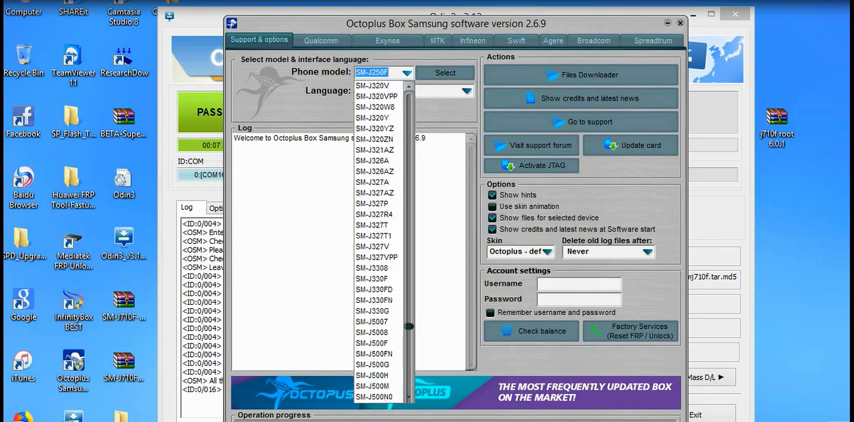
scroll(409, 330, "down", 5)
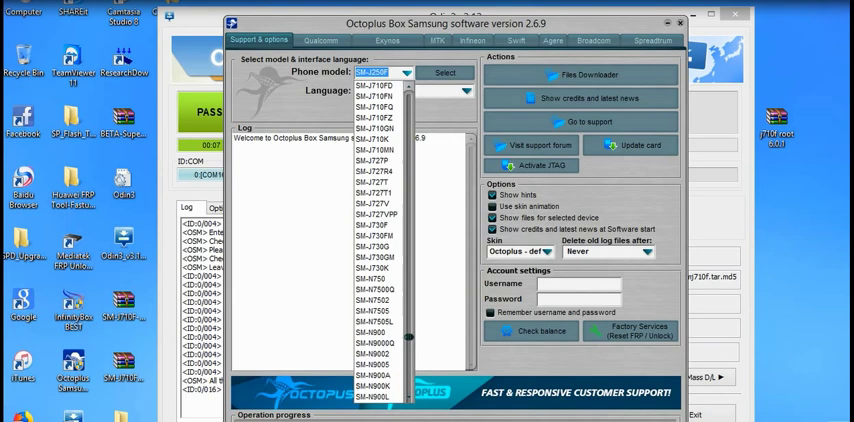
scroll(375, 200, "up", 3)
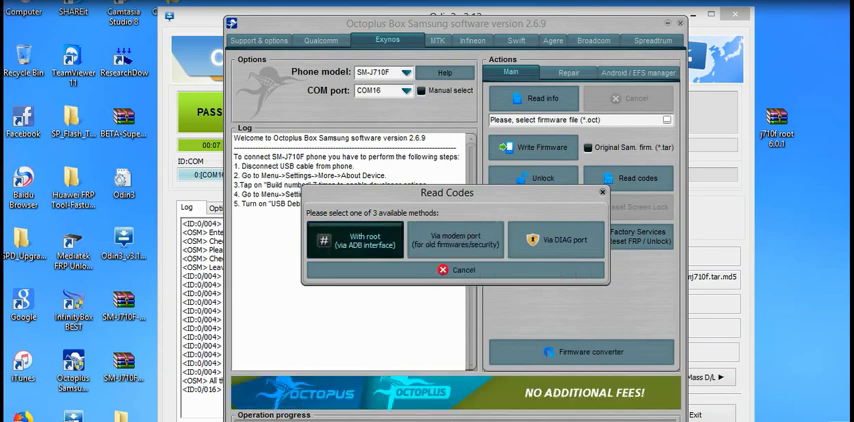
Read the unlock codes using the 'With root (via ADB interface)' method
left_click(355, 240)
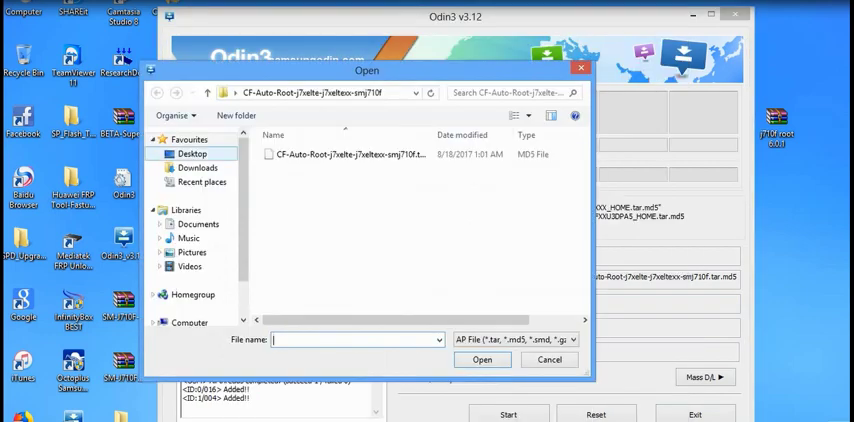
Go back to the Desktop folder to reselect the CF-Auto-Root file for Odin3's AP slot
left_click(192, 154)
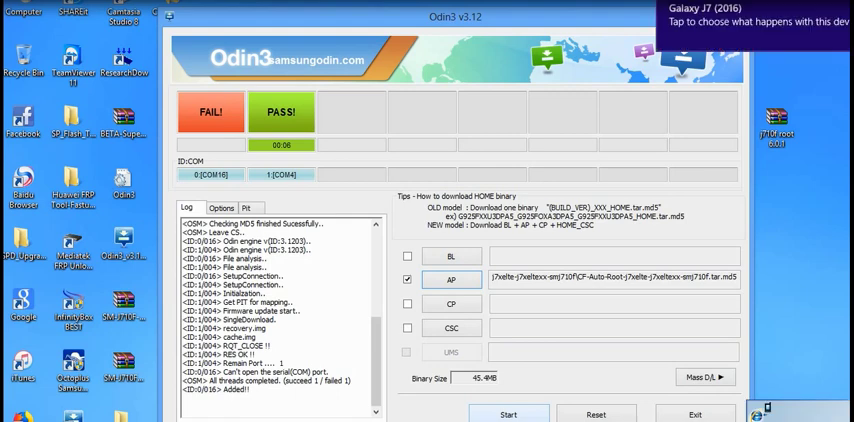
Bring the Octoplus Box window back to the front from the taskbar
left_click(766, 408)
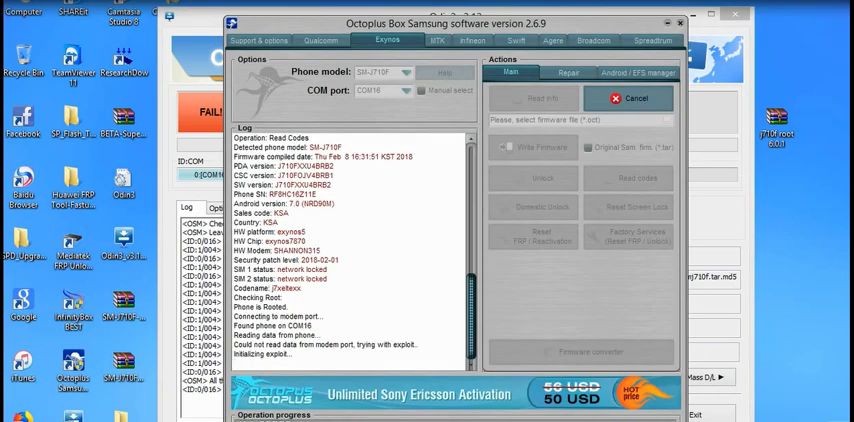